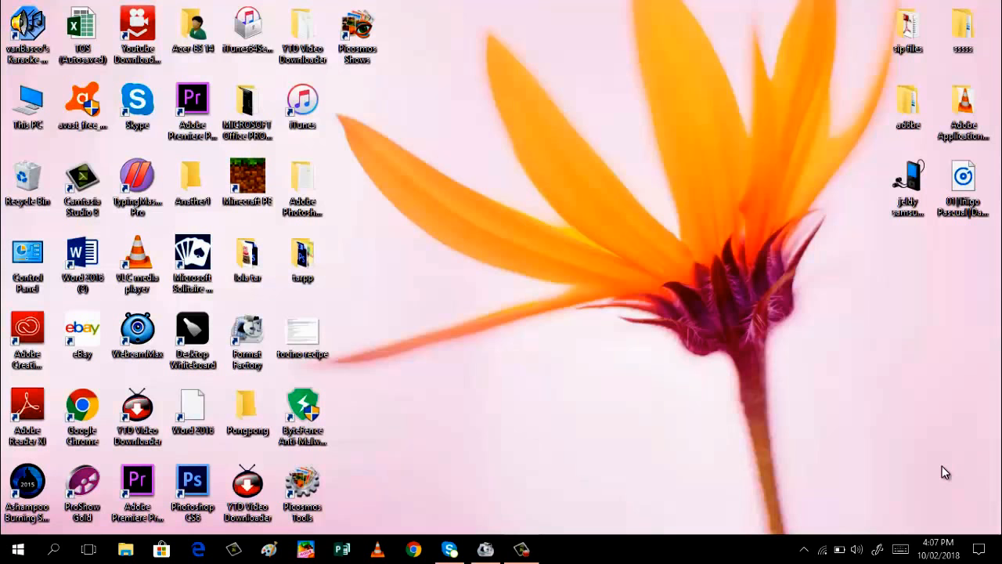
Launch Format Factory and look through the available video conversion formats
double_click(249, 348)
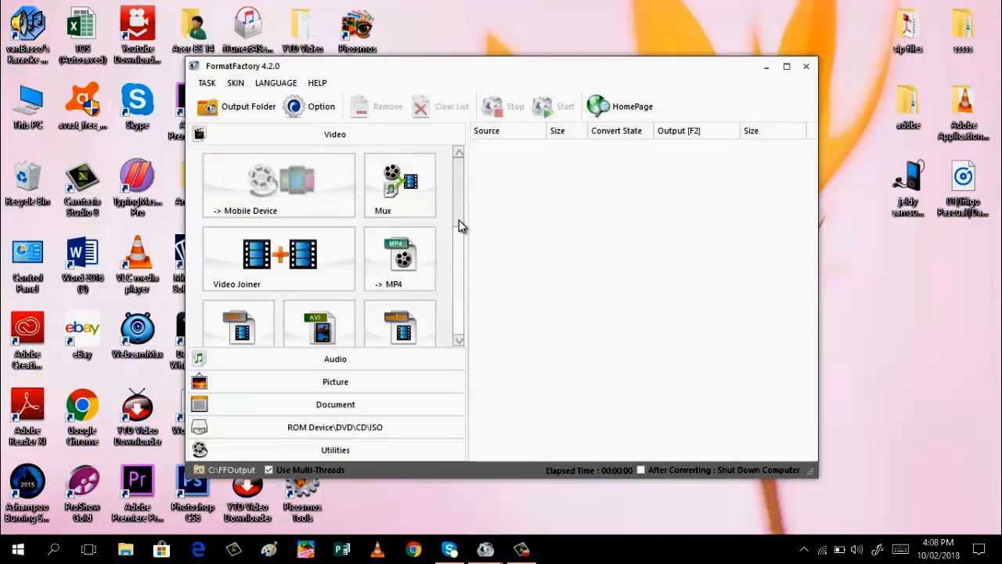
drag(459, 226, 458, 243)
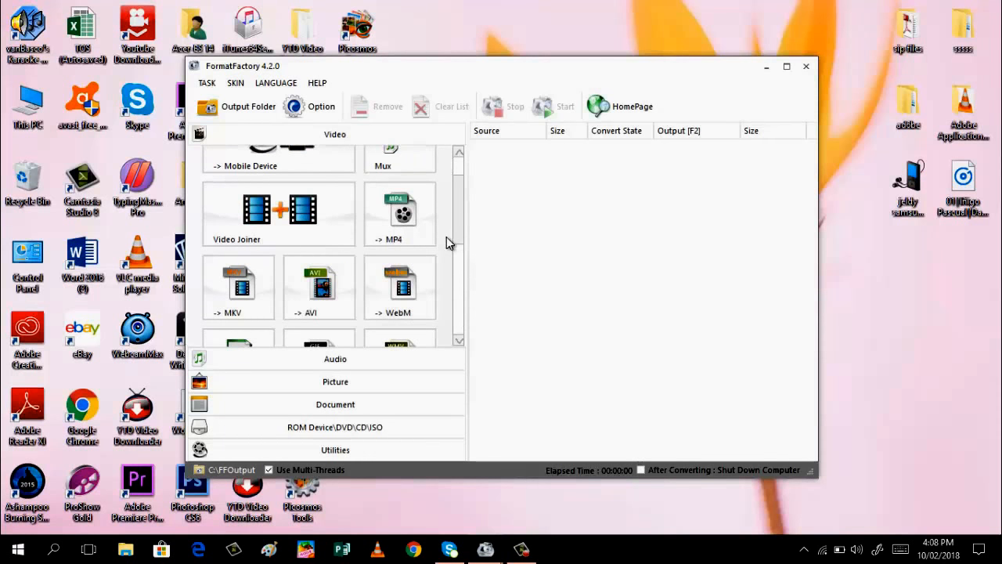
drag(459, 180, 462, 276)
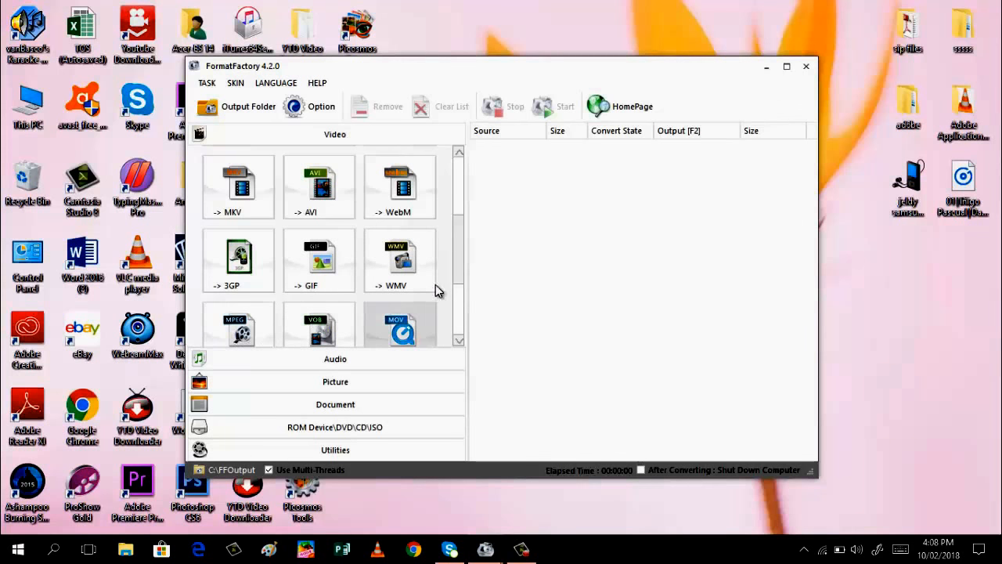
drag(458, 266, 457, 283)
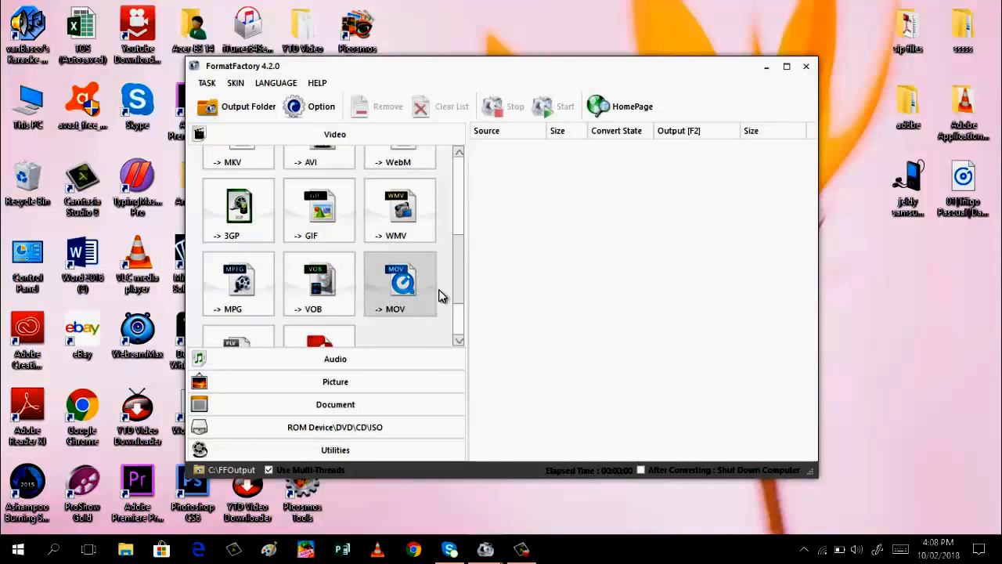
drag(457, 276, 453, 307)
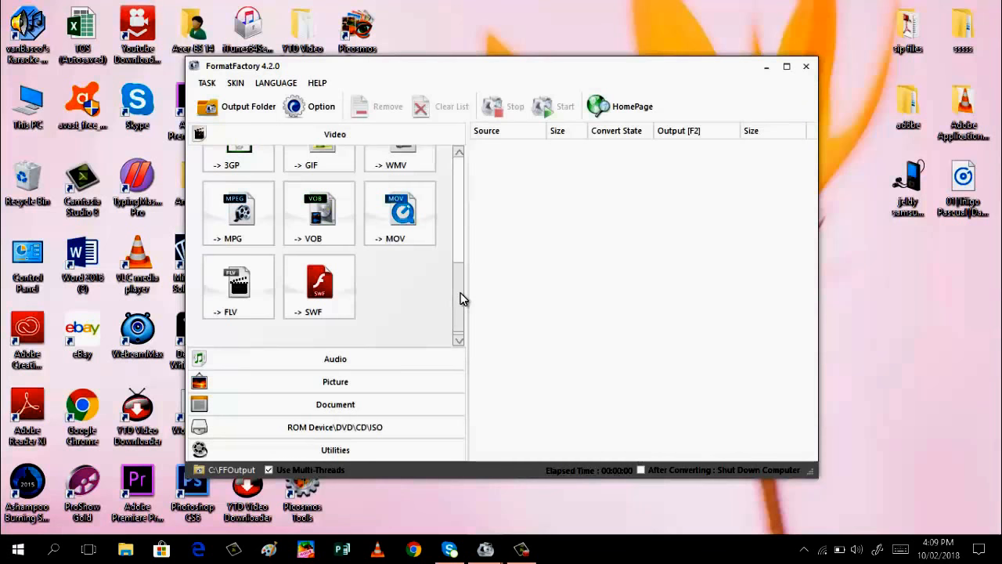
drag(459, 295, 462, 194)
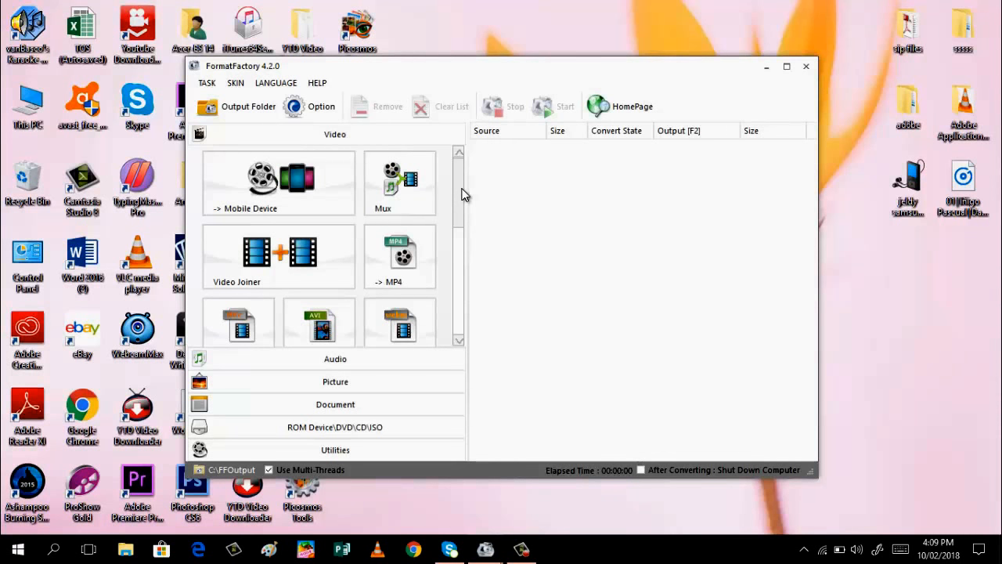
Open the Mobile Device video conversion and expand its compatible AVI and 3GP profile groups to review them
click(291, 198)
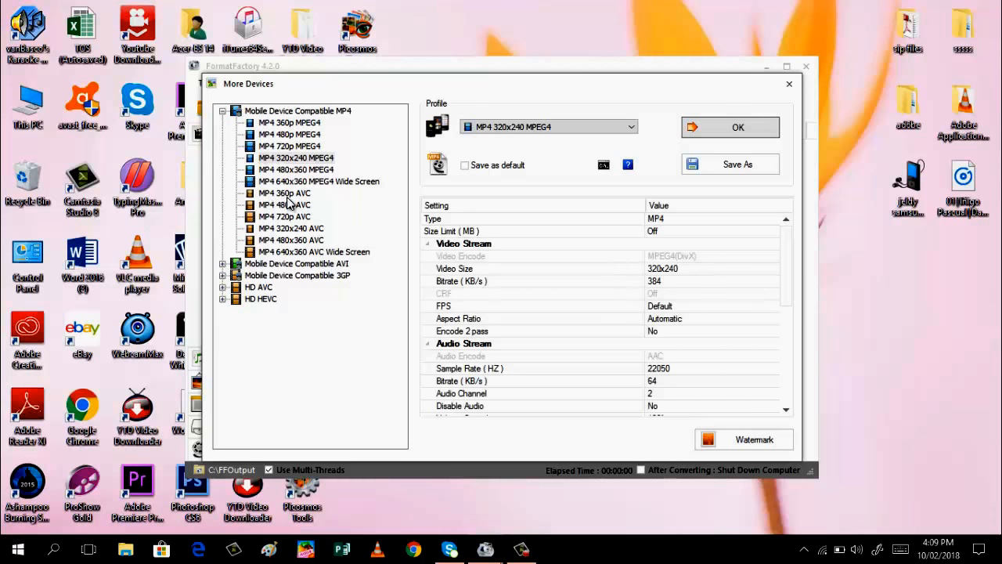
click(223, 264)
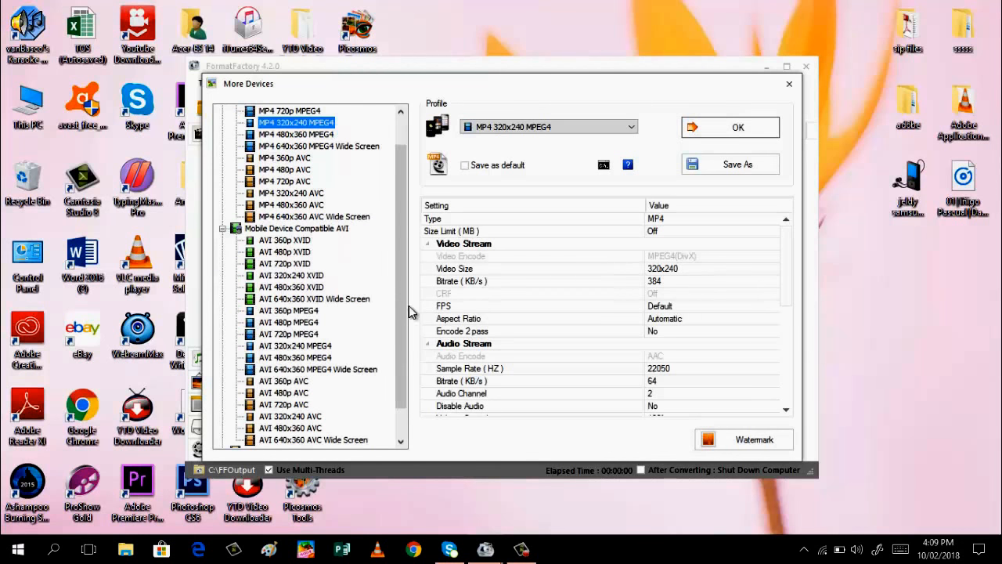
scroll(404, 342, down, 1)
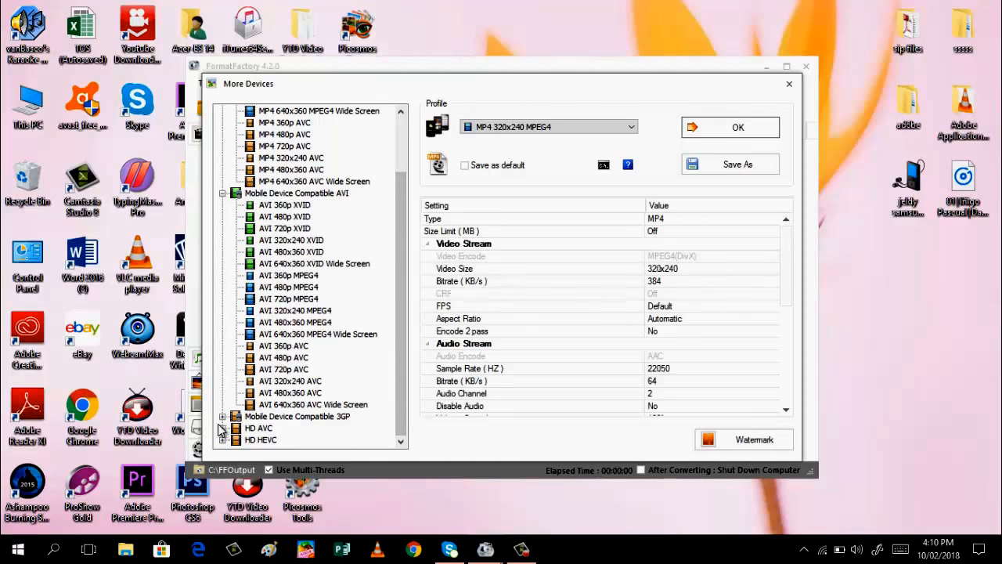
click(223, 415)
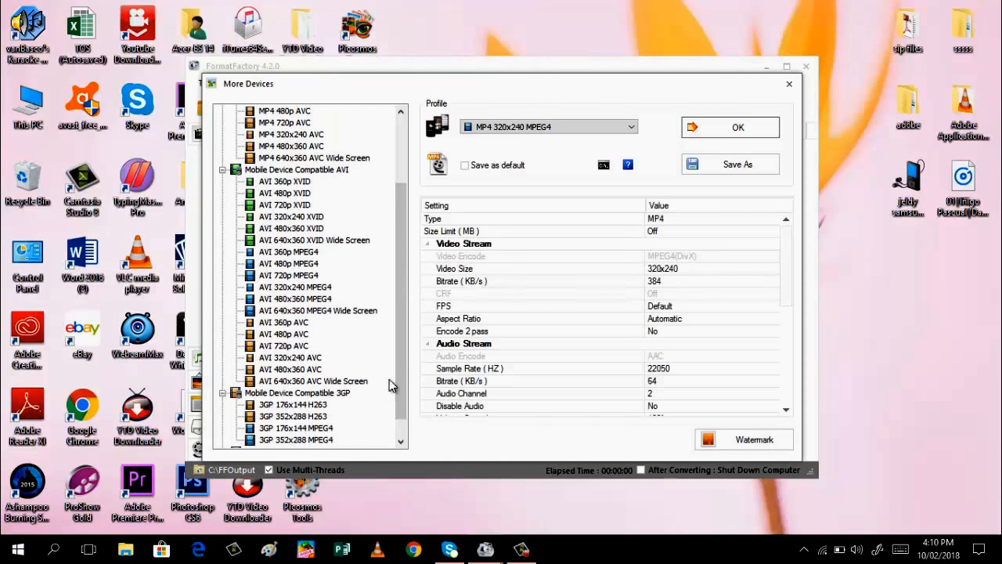
drag(398, 404, 404, 431)
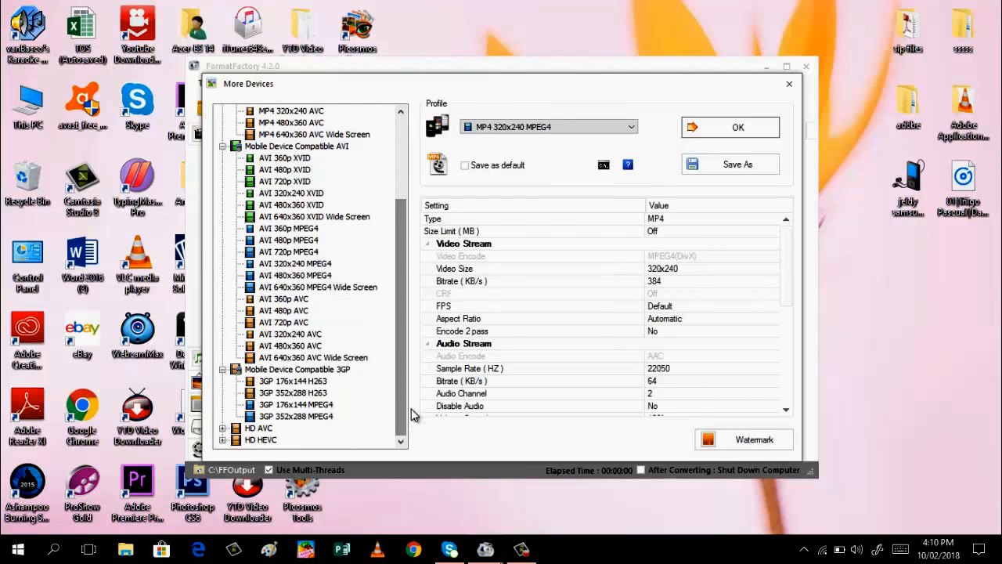
drag(404, 374, 393, 269)
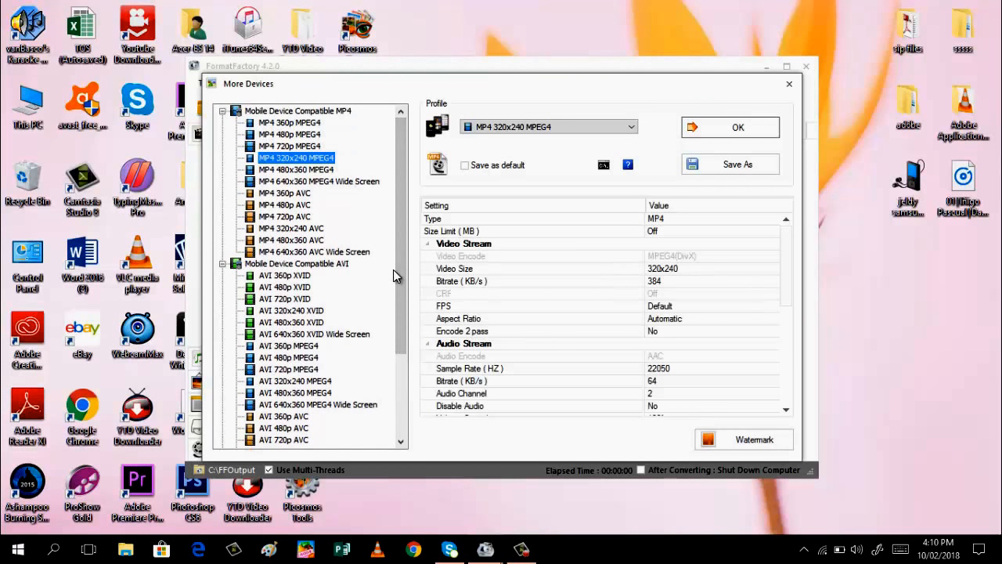
Choose the MP4 360p MPEG4 profile for the mobile device conversion and accept its output settings
click(306, 124)
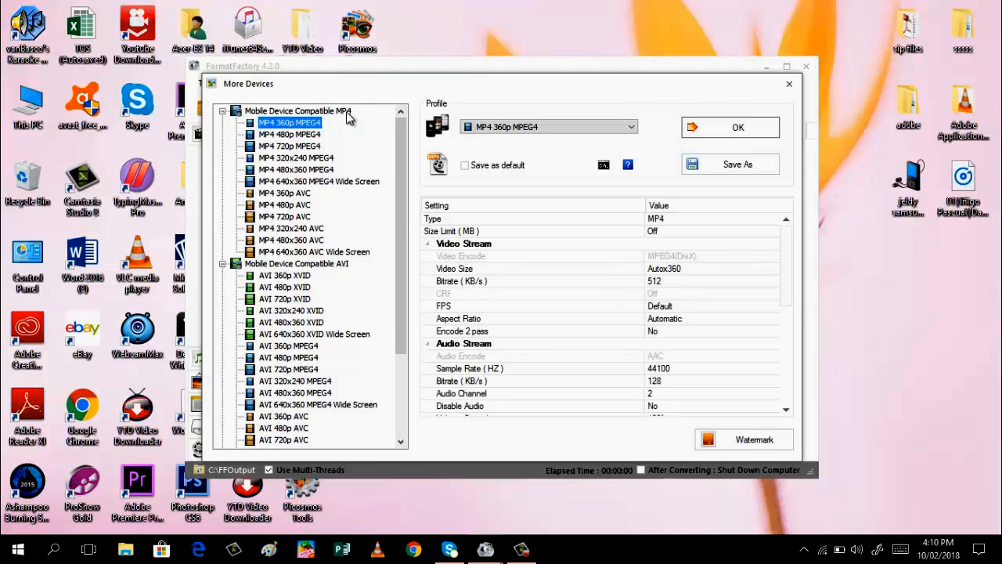
click(717, 133)
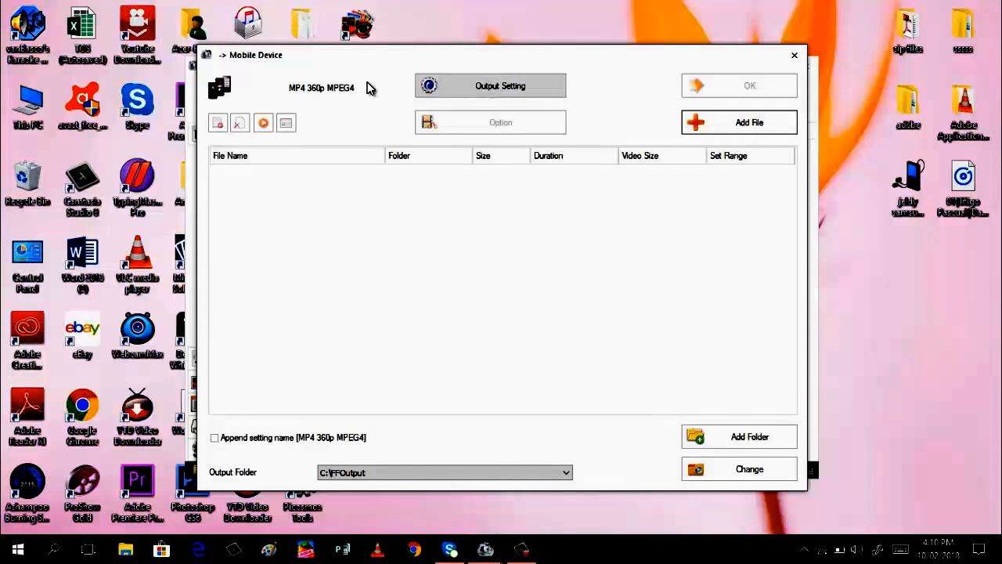
click(502, 83)
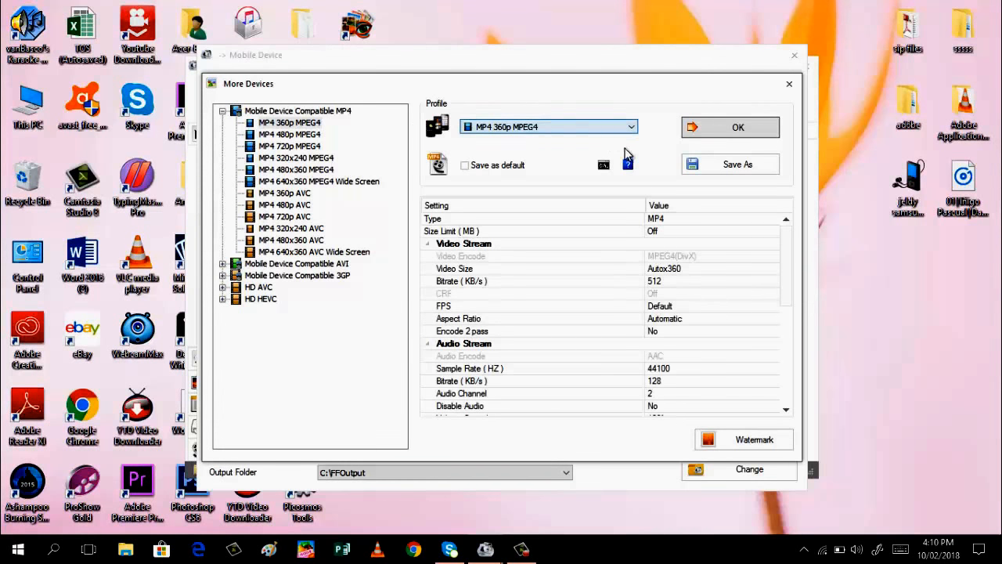
click(716, 129)
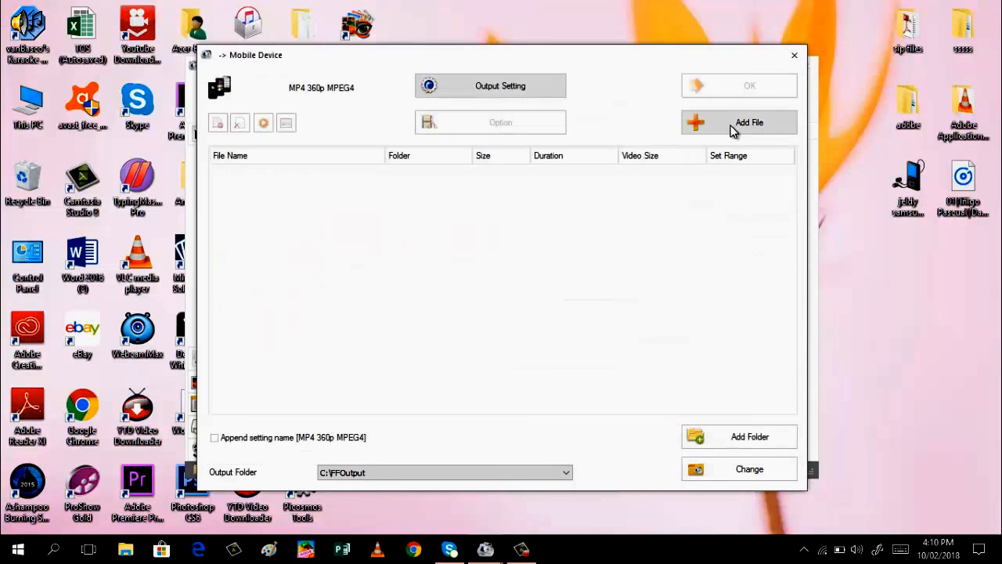
Add the San juanico video from the videos folder to the Mobile Device conversion
click(731, 129)
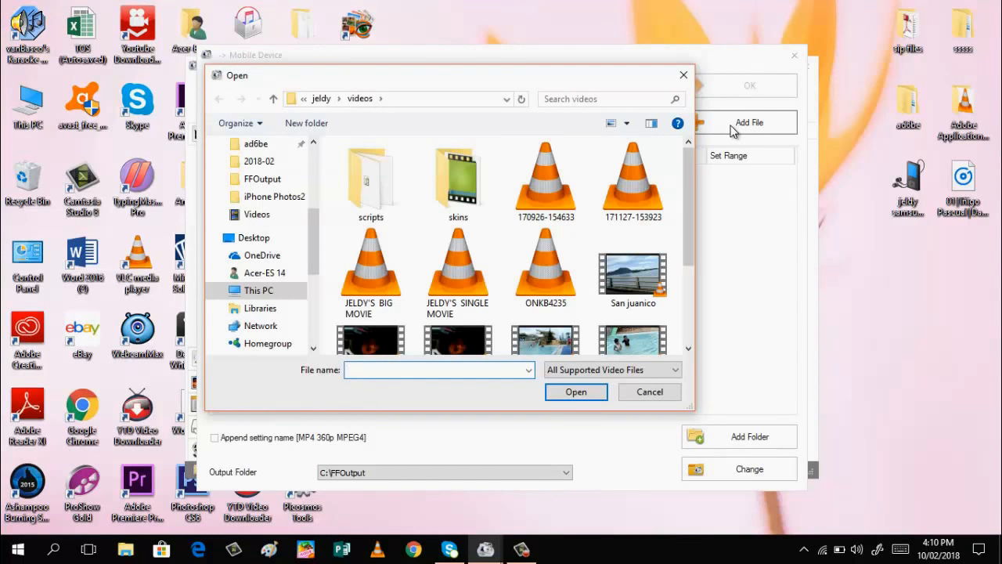
click(633, 281)
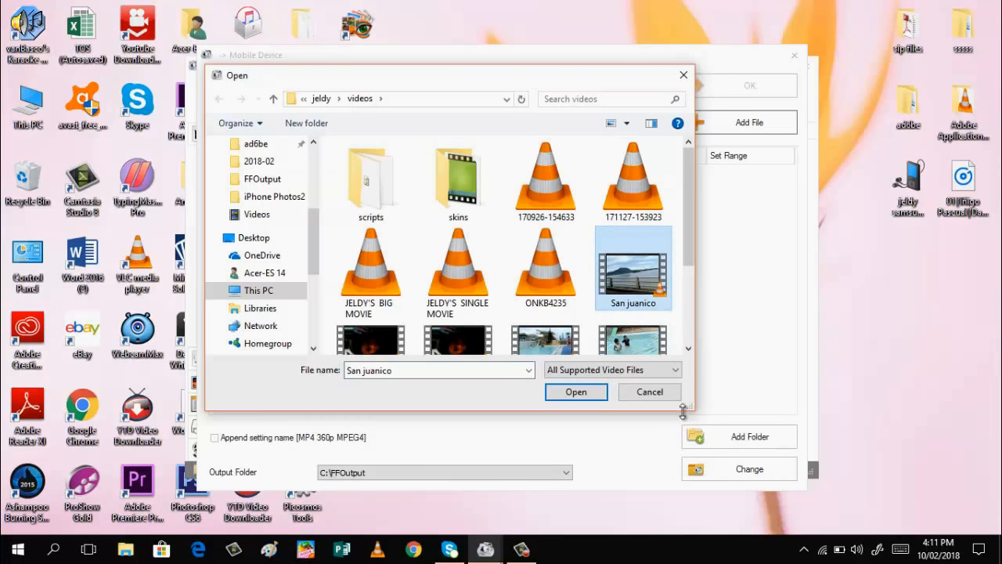
click(580, 397)
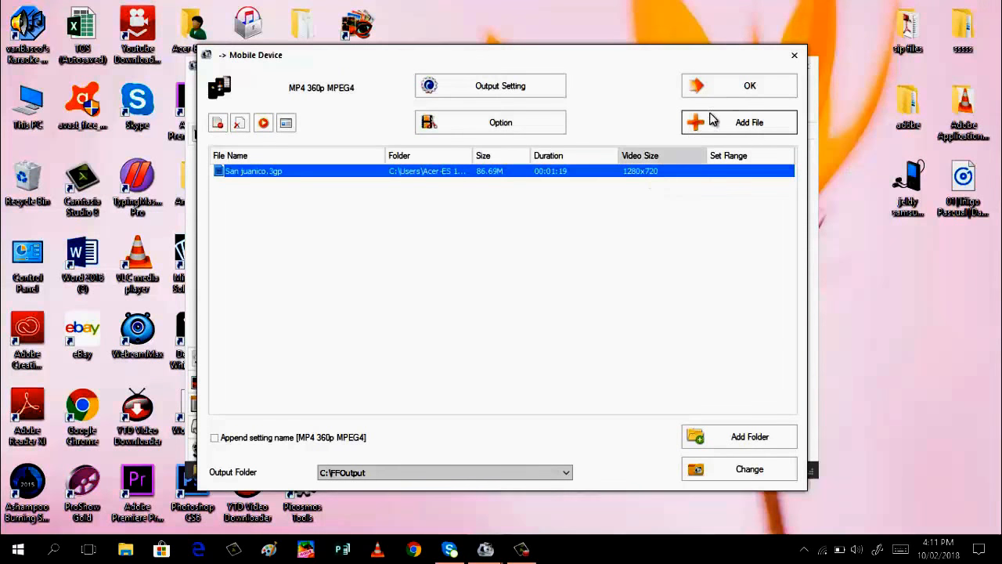
Confirm the San juanico conversion task and start converting it
click(742, 94)
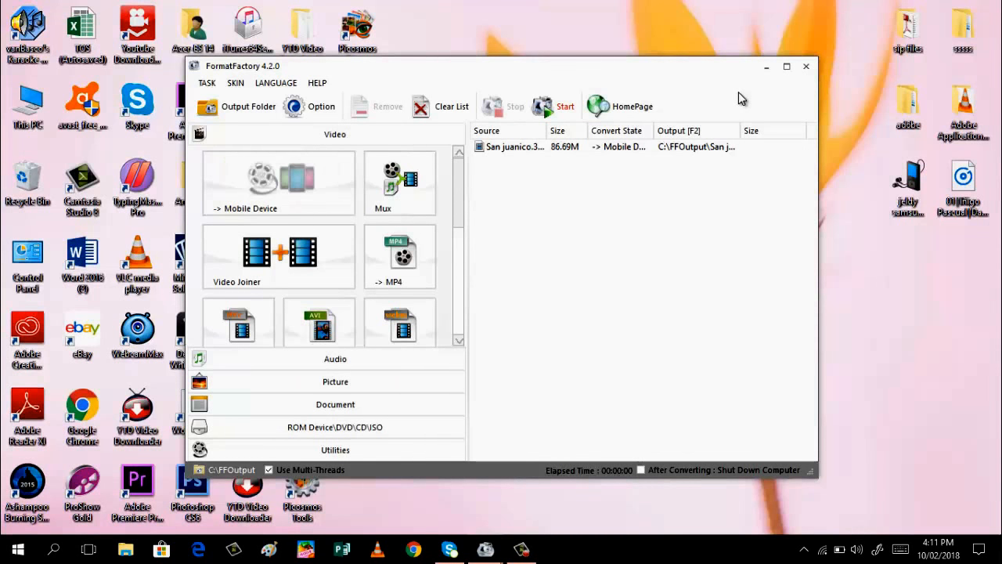
click(565, 107)
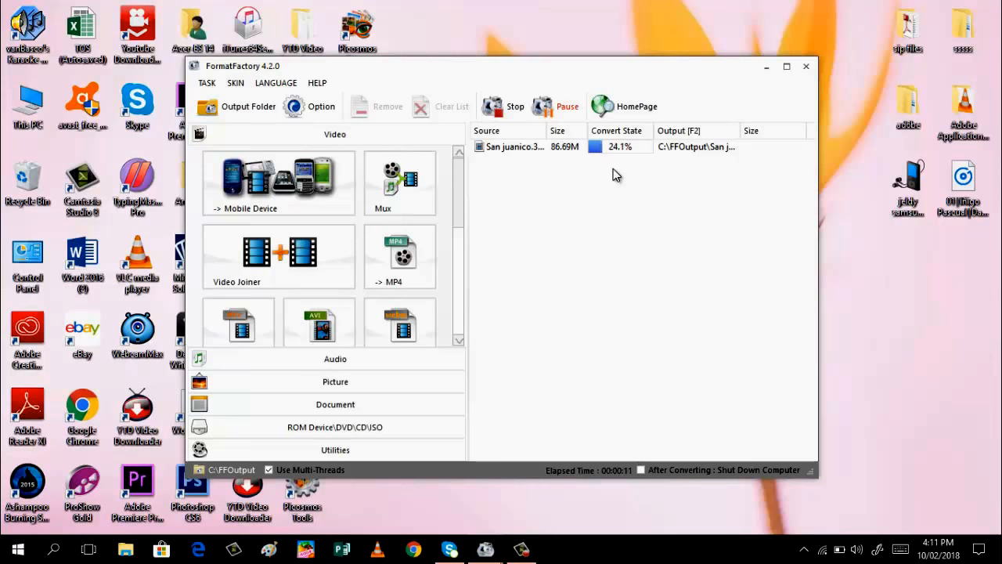
click(565, 148)
click(578, 185)
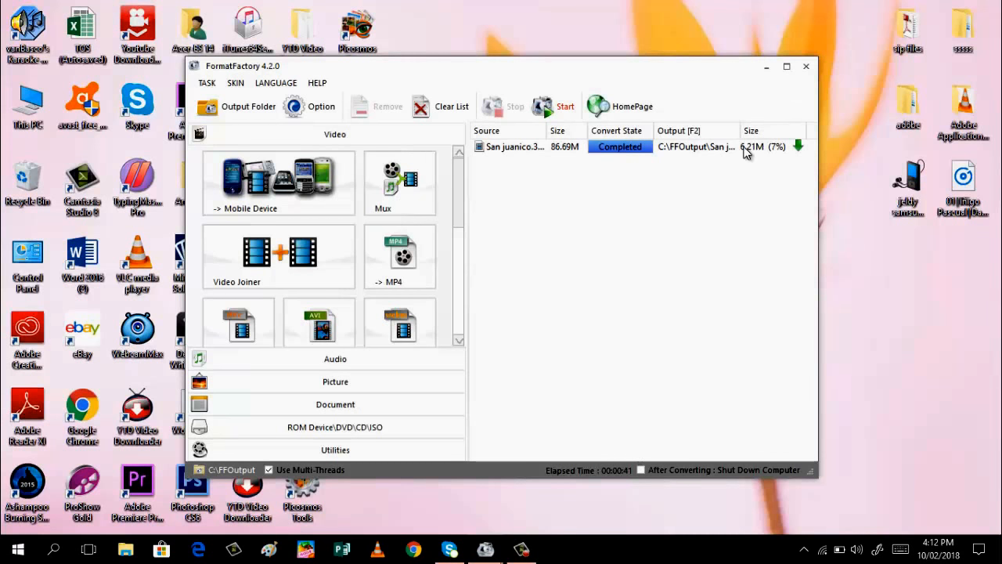
Minimize the converter and open the FFOutput folder in File Explorer
click(766, 69)
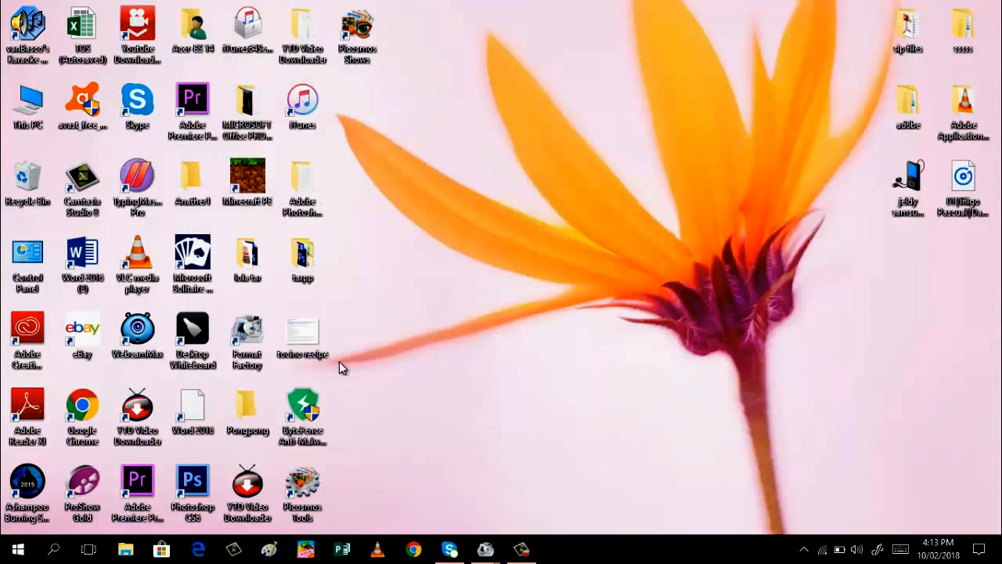
click(125, 548)
click(125, 548)
click(126, 549)
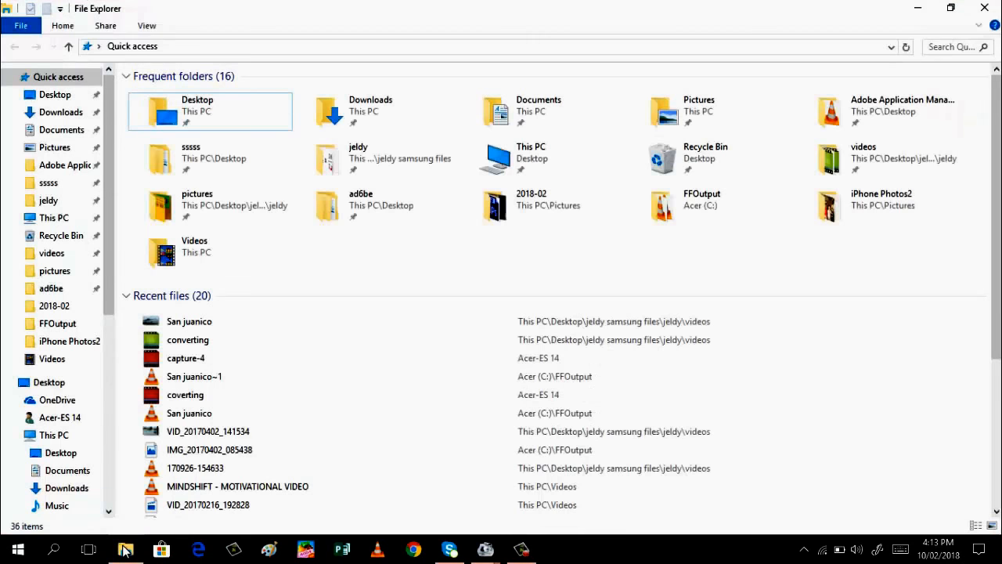
click(62, 327)
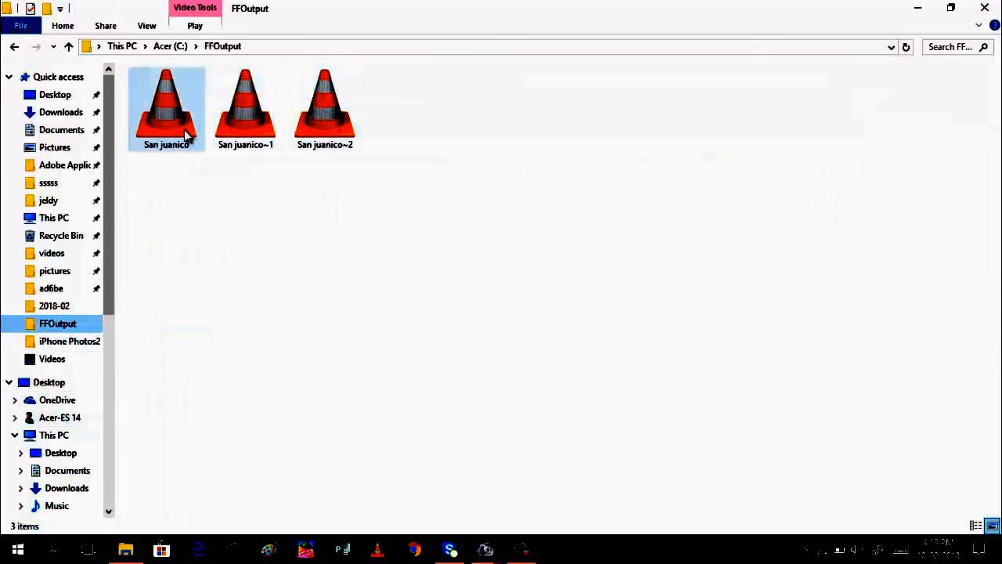
Play the converted San juanico~2 video in VLC media player, then pause it
mouse_move(344, 135)
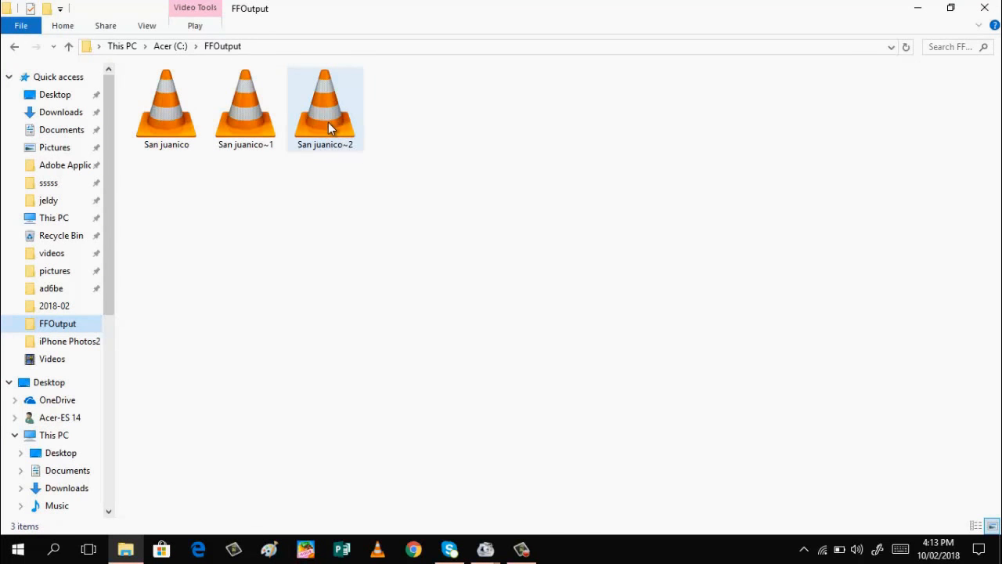
click(328, 123)
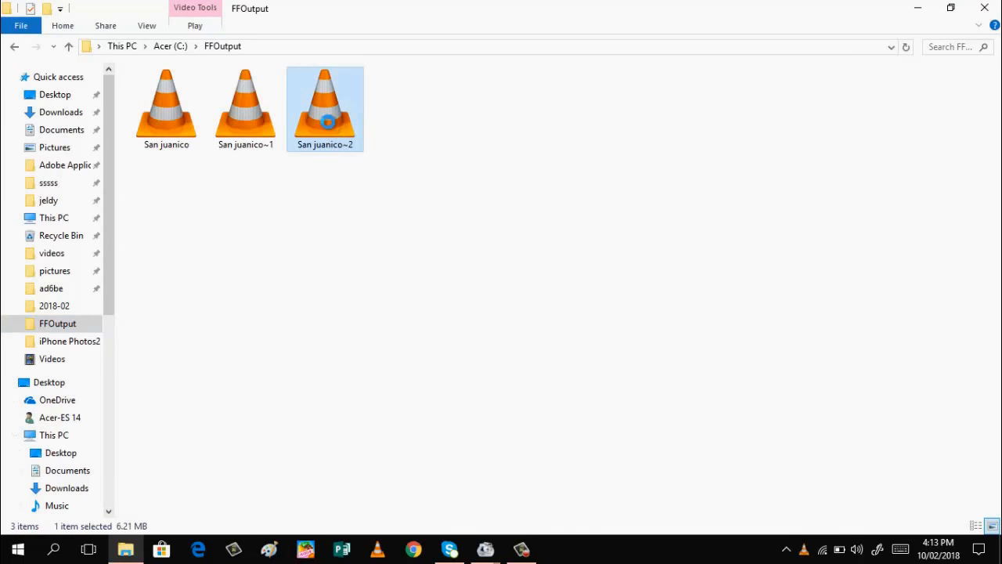
double_click(328, 123)
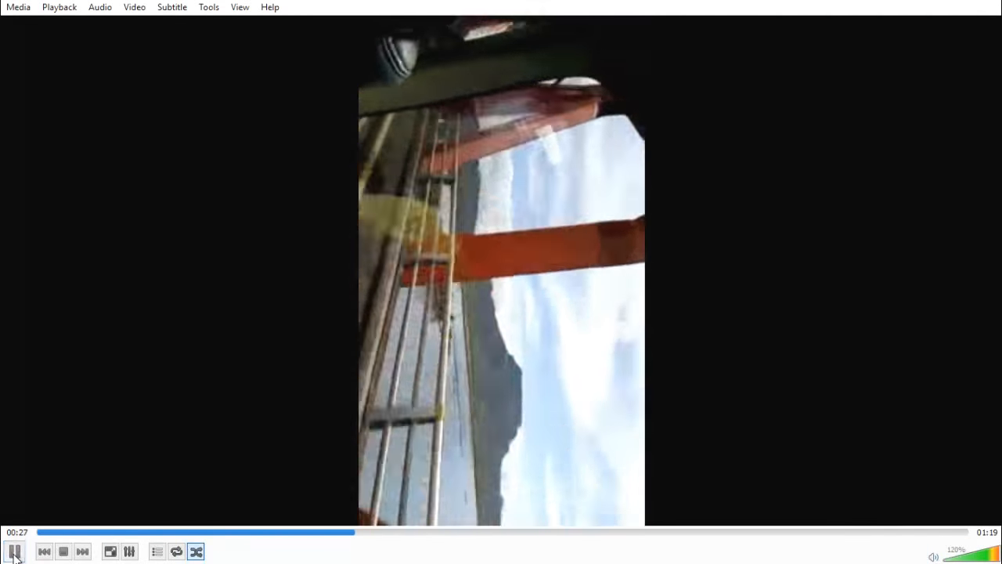
click(14, 551)
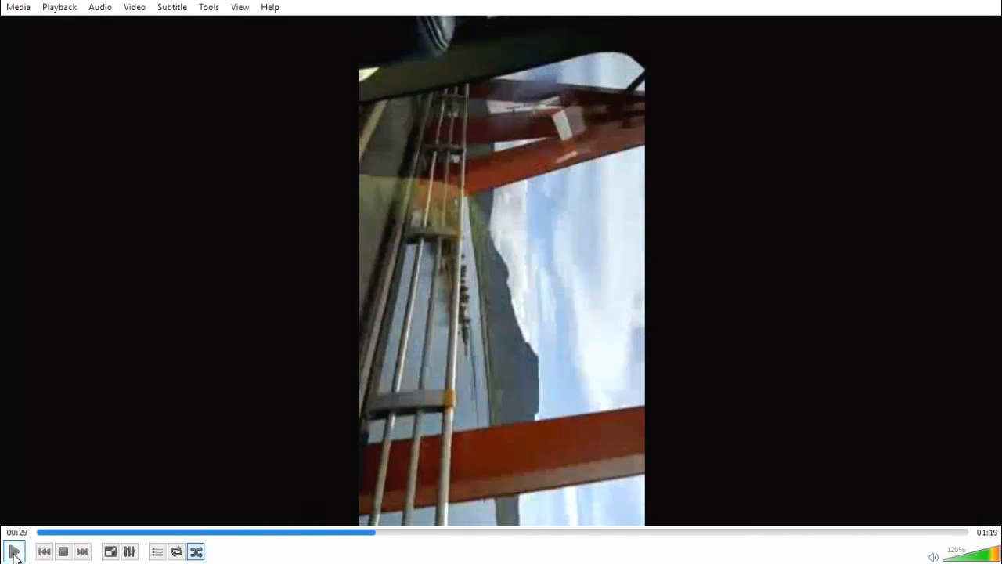